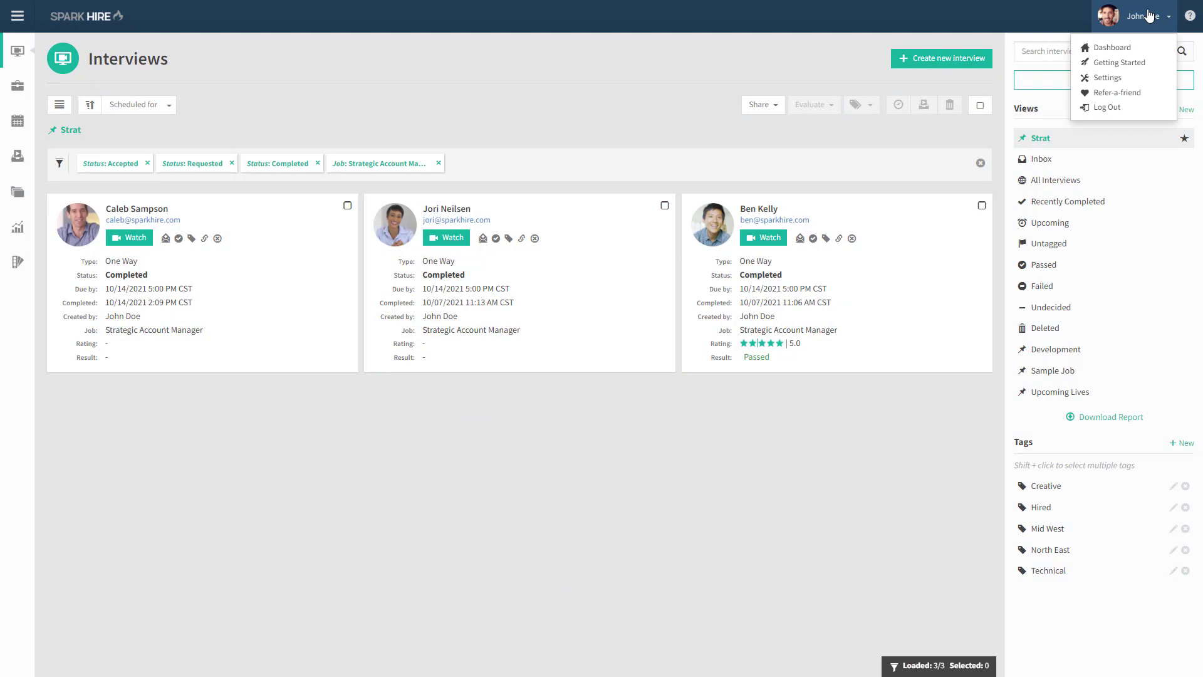
# - Open the configuration of the PageUp integration in the user settings and save its API connection details
pyautogui.click(1126, 78)
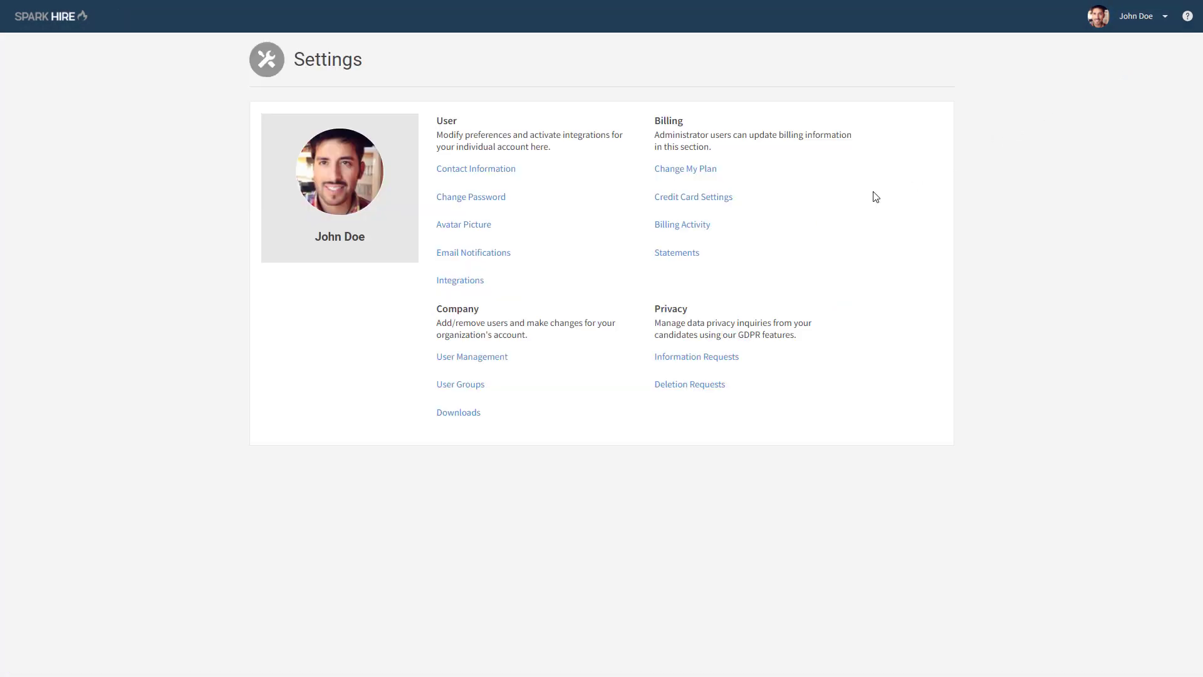
pyautogui.click(475, 281)
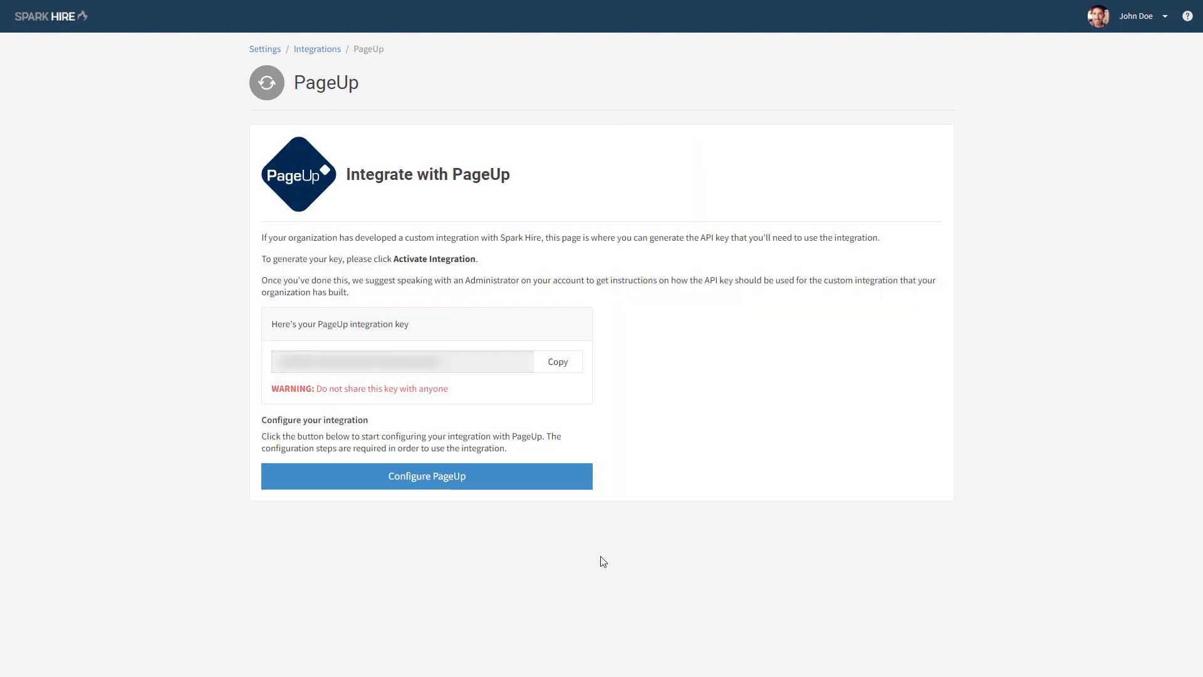
pyautogui.click(455, 485)
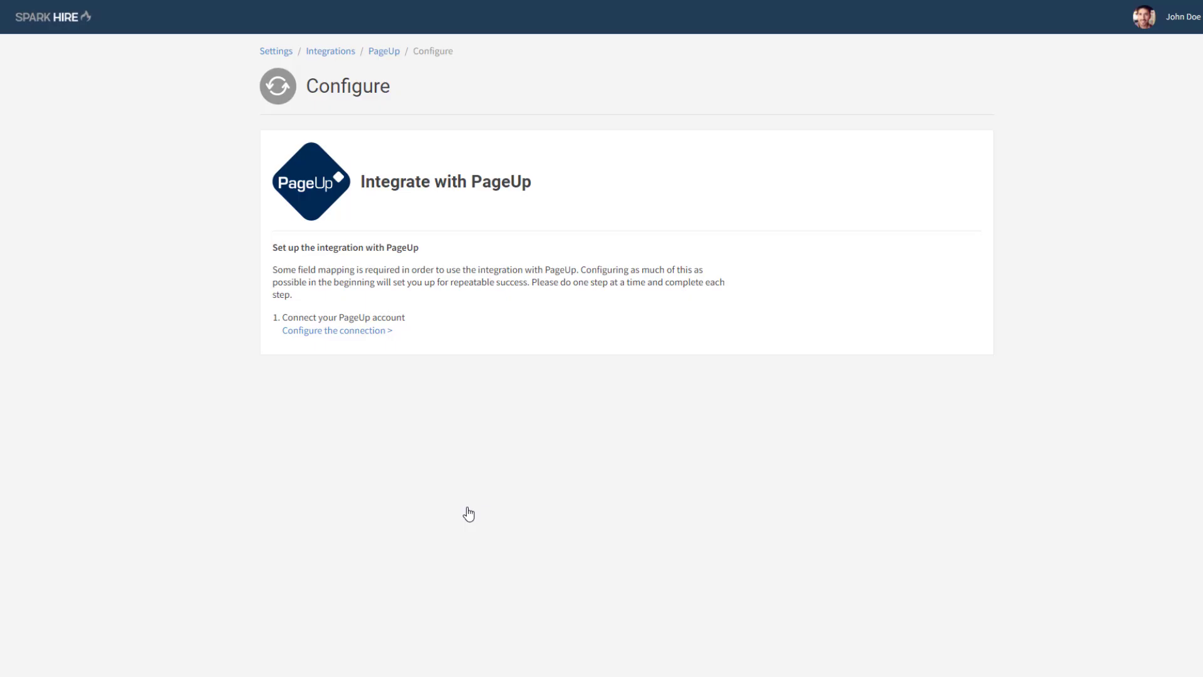
pyautogui.click(357, 331)
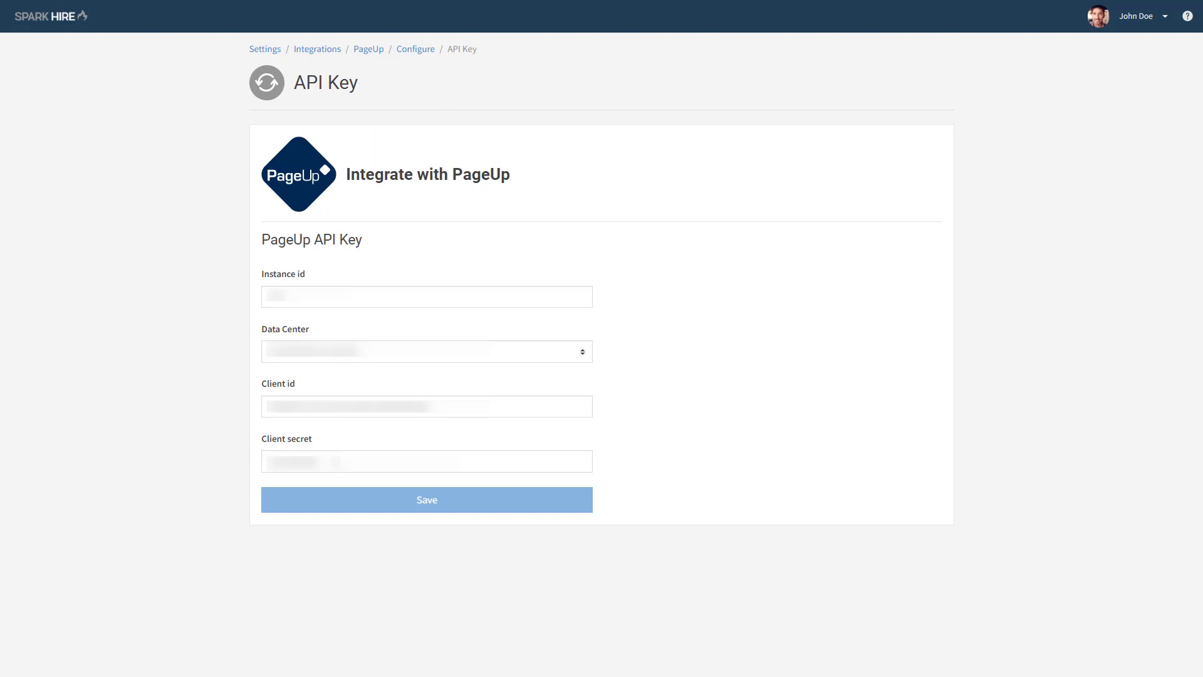
pyautogui.click(351, 499)
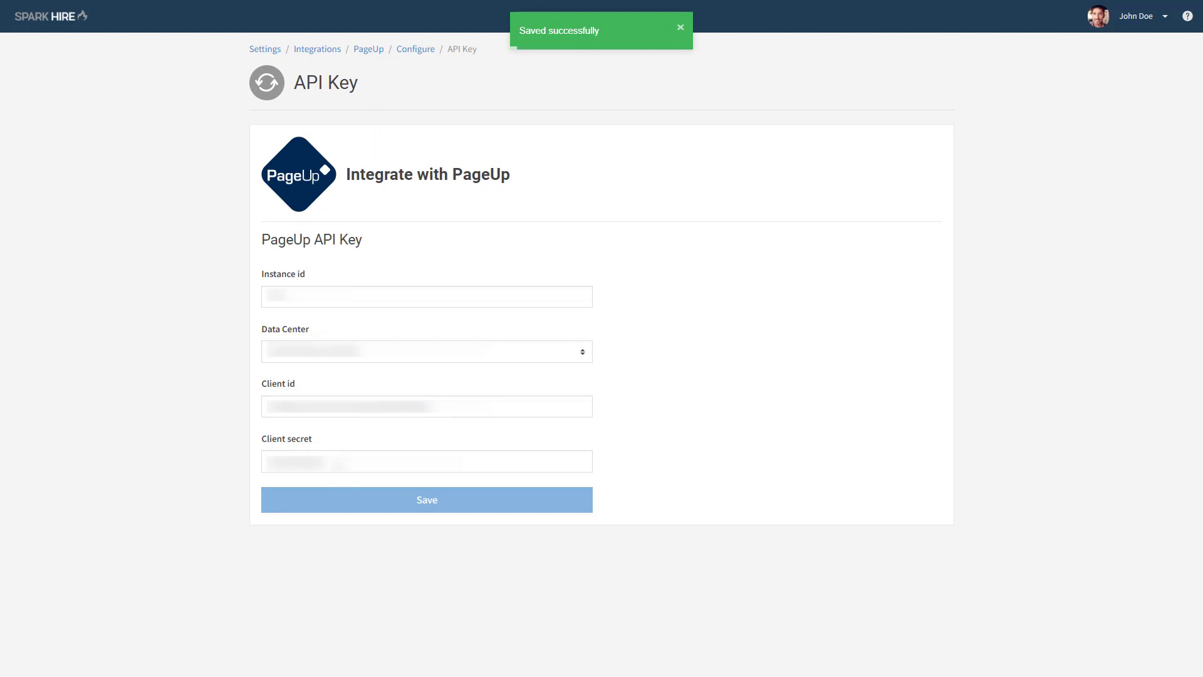
# - Start a PageUp interview package named "Spark Hire Interview" and assign it the Retail Assistant job
pyautogui.click(408, 58)
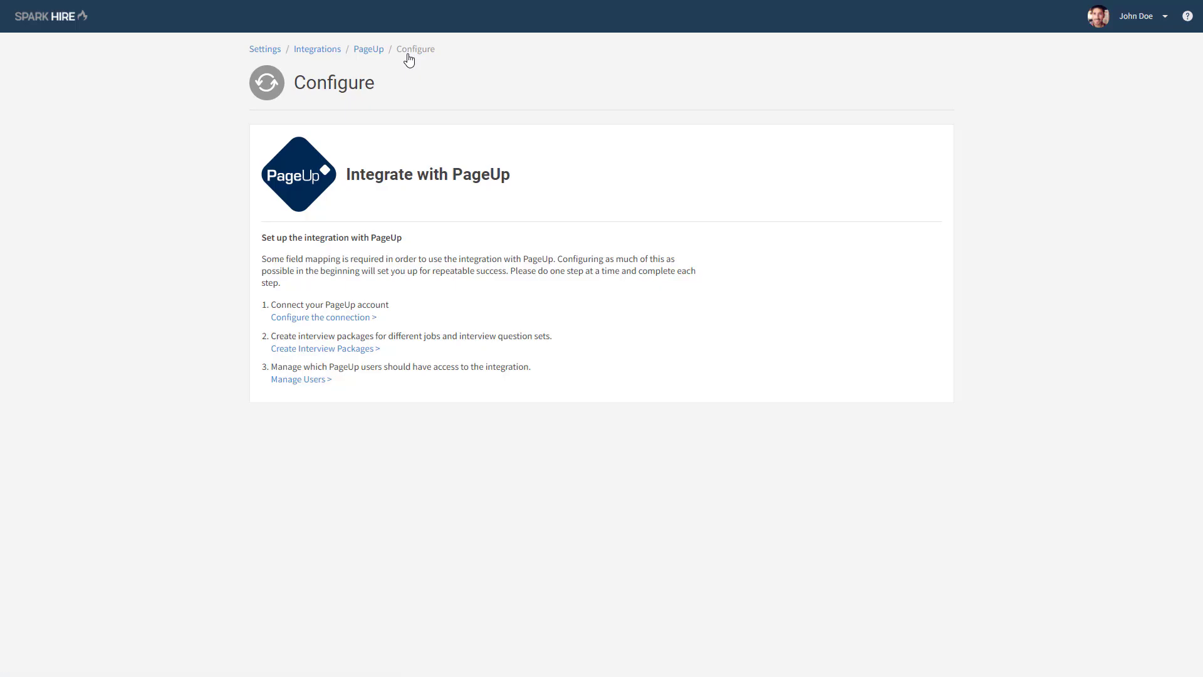
pyautogui.click(353, 350)
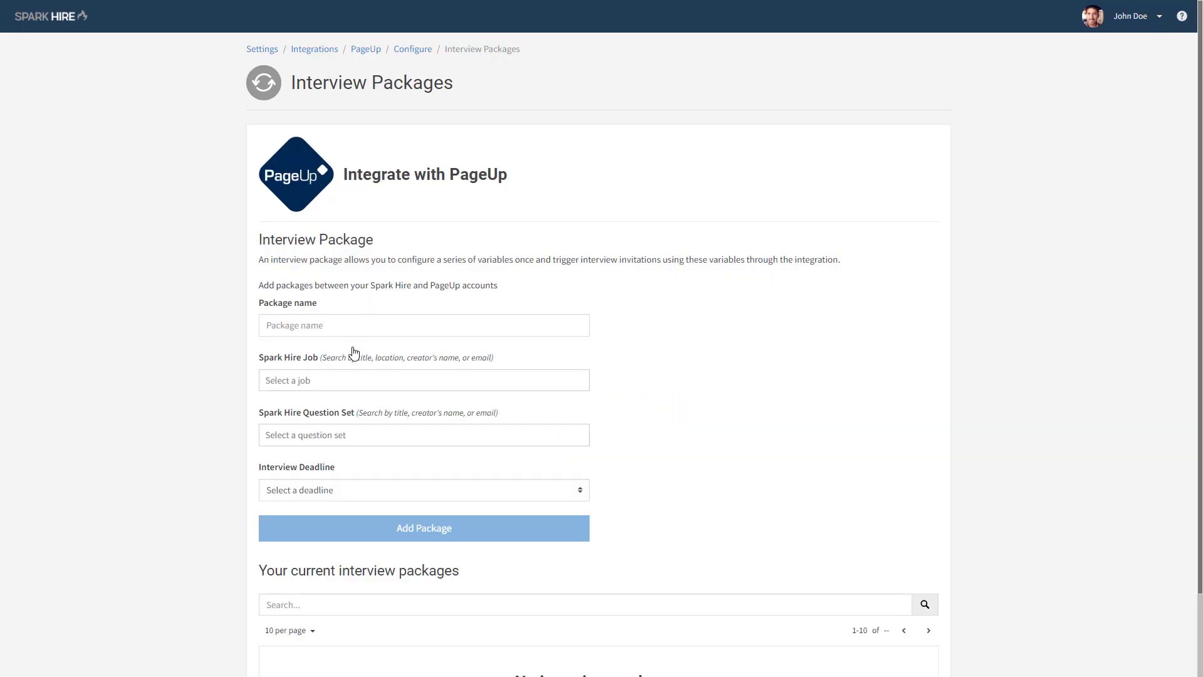
pyautogui.click(361, 328)
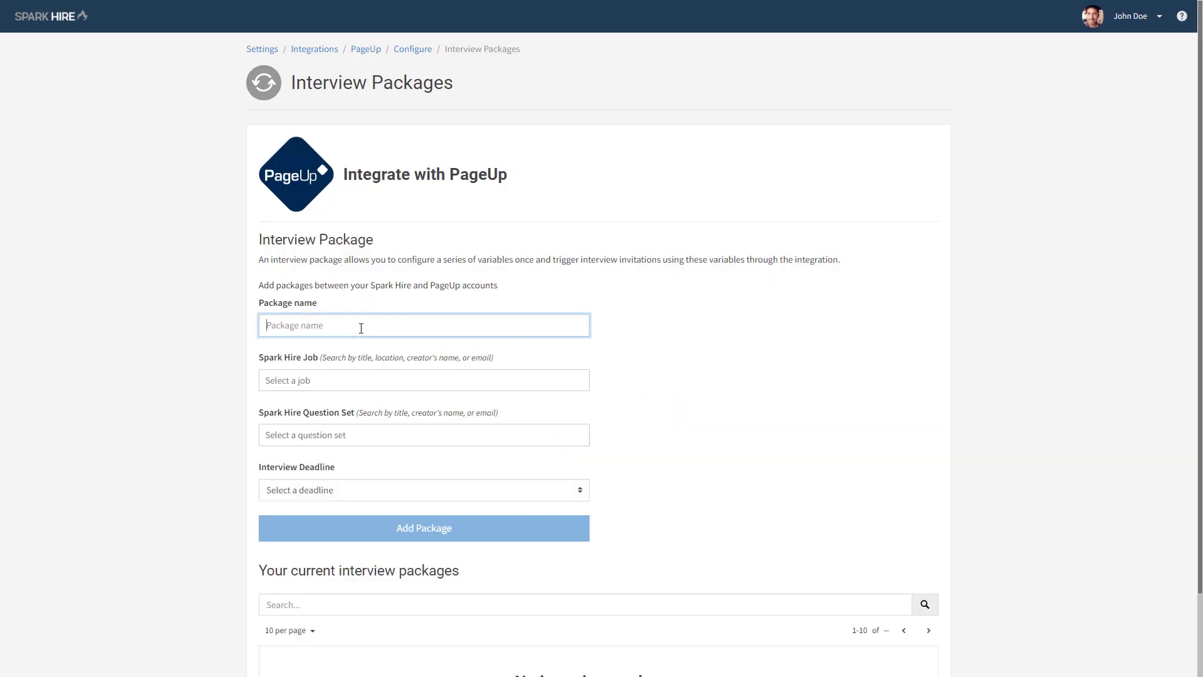
pyautogui.write('Spark Hire Interview')
pyautogui.click(394, 382)
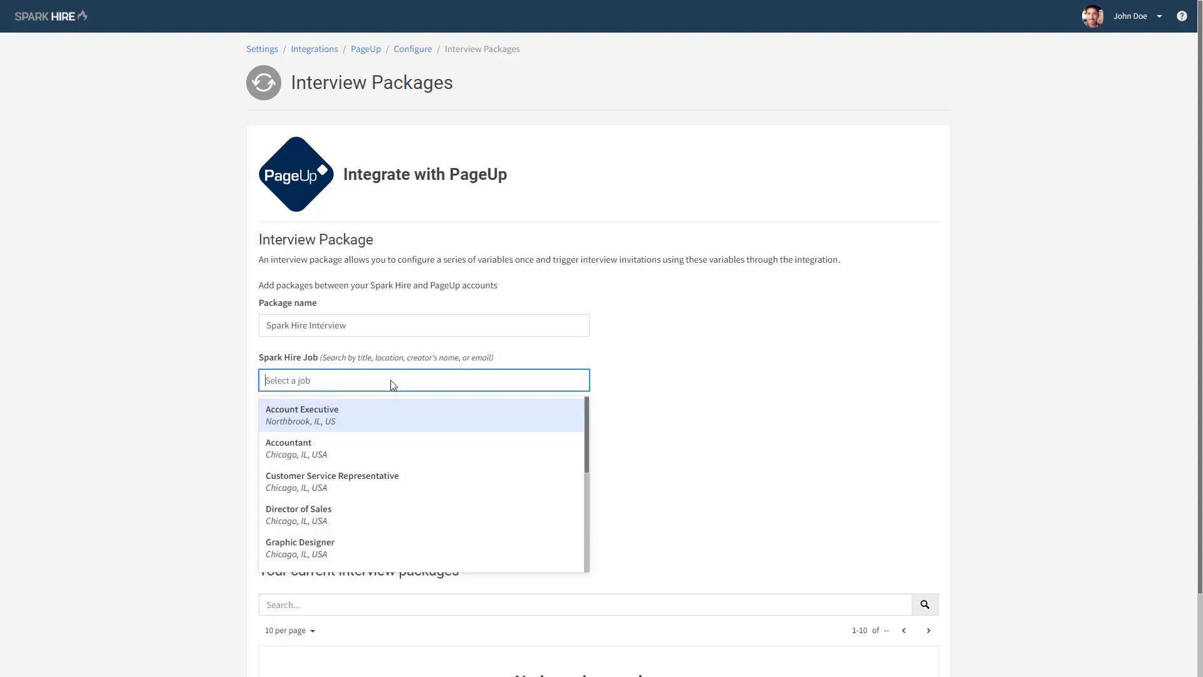
pyautogui.scroll(-3, 383, 473)
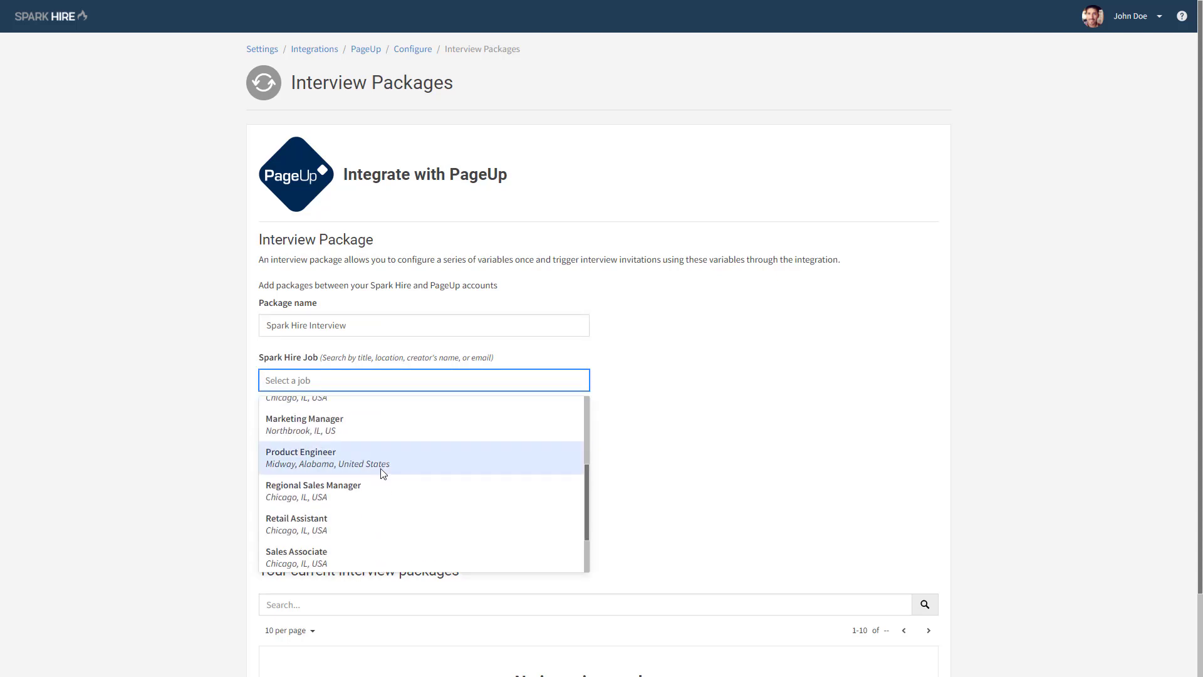
pyautogui.click(363, 524)
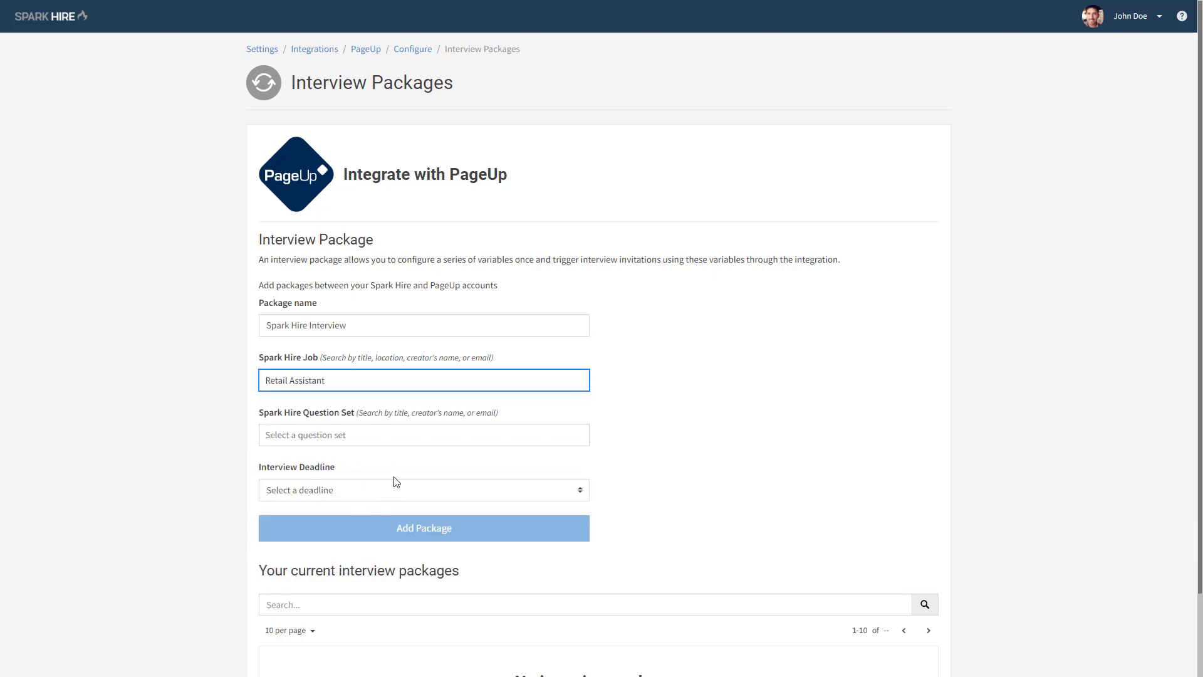
# - Choose the Retail Assistant Questions set, set the interview deadline to 6 days, and add the package
pyautogui.click(403, 443)
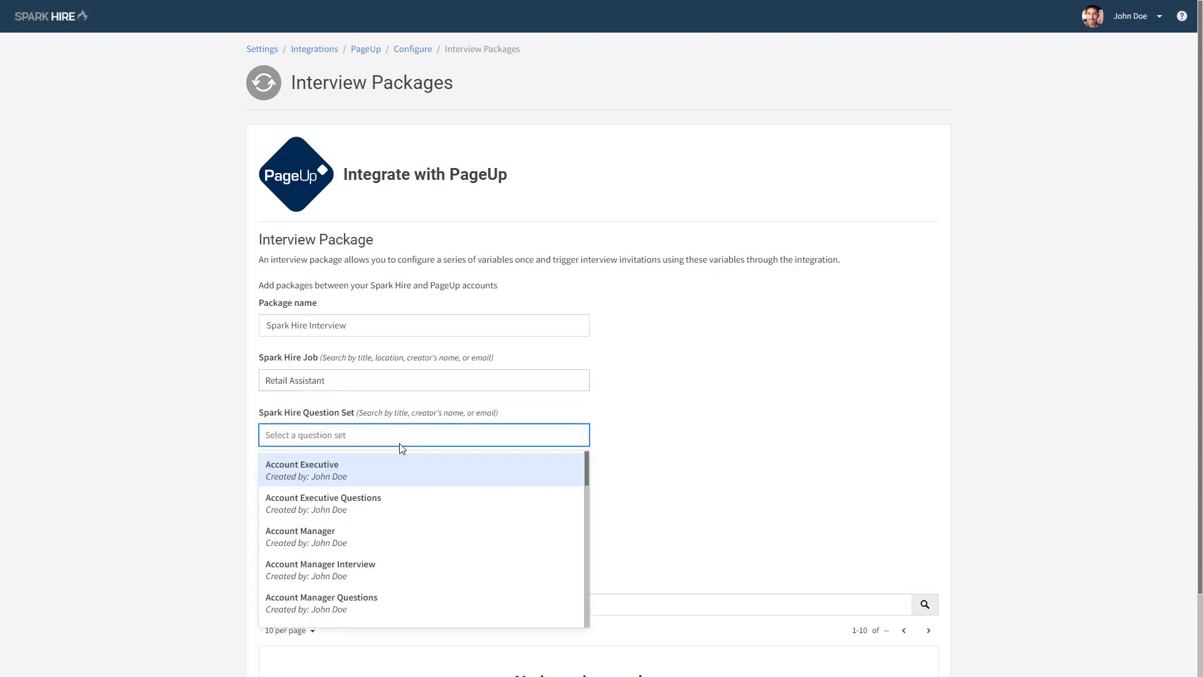
pyautogui.moveTo(585, 469); pyautogui.dragTo(585, 578)
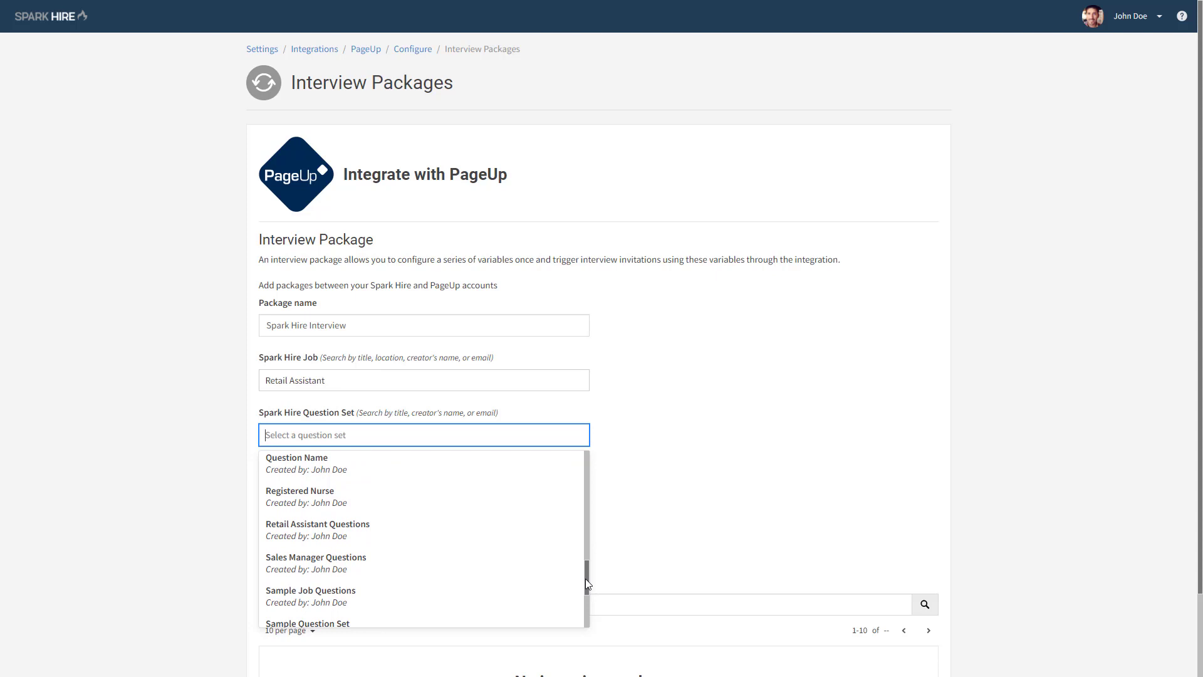
pyautogui.click(388, 534)
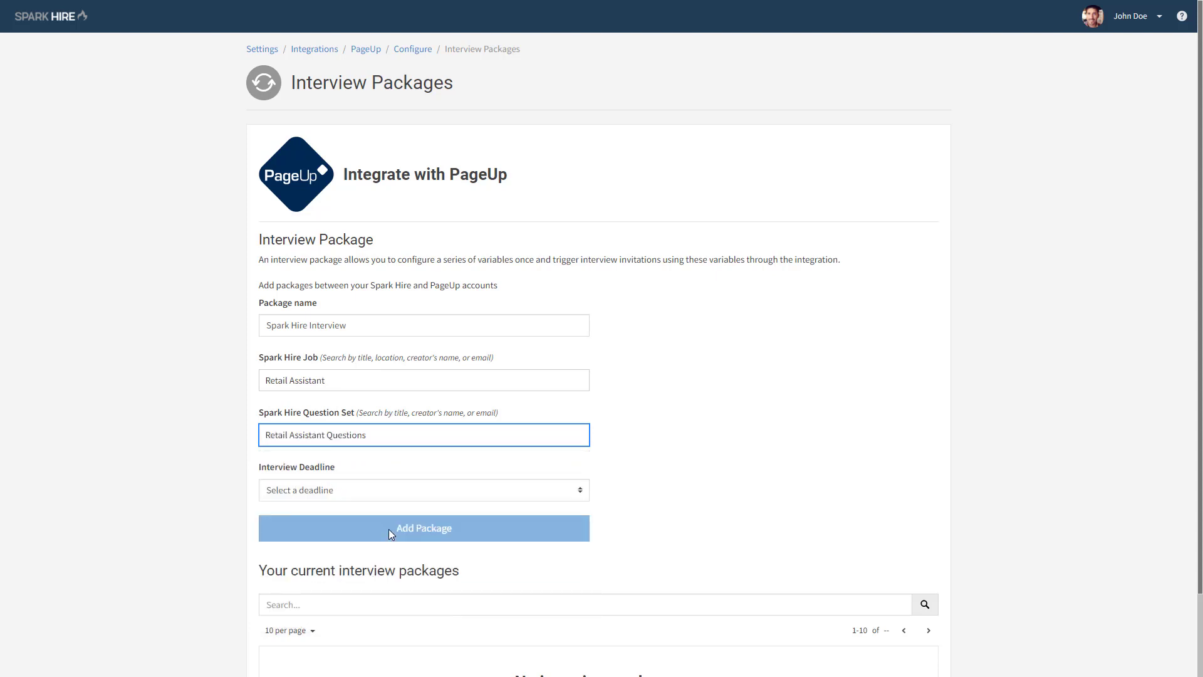
pyautogui.click(446, 497)
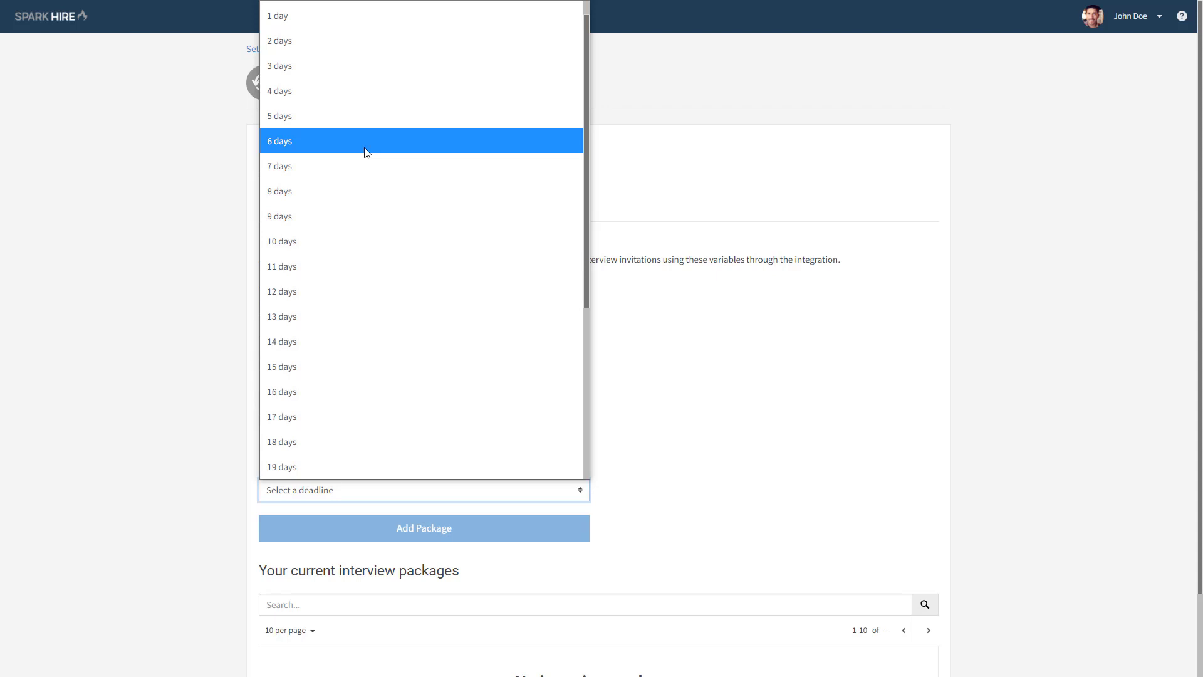
pyautogui.click(366, 152)
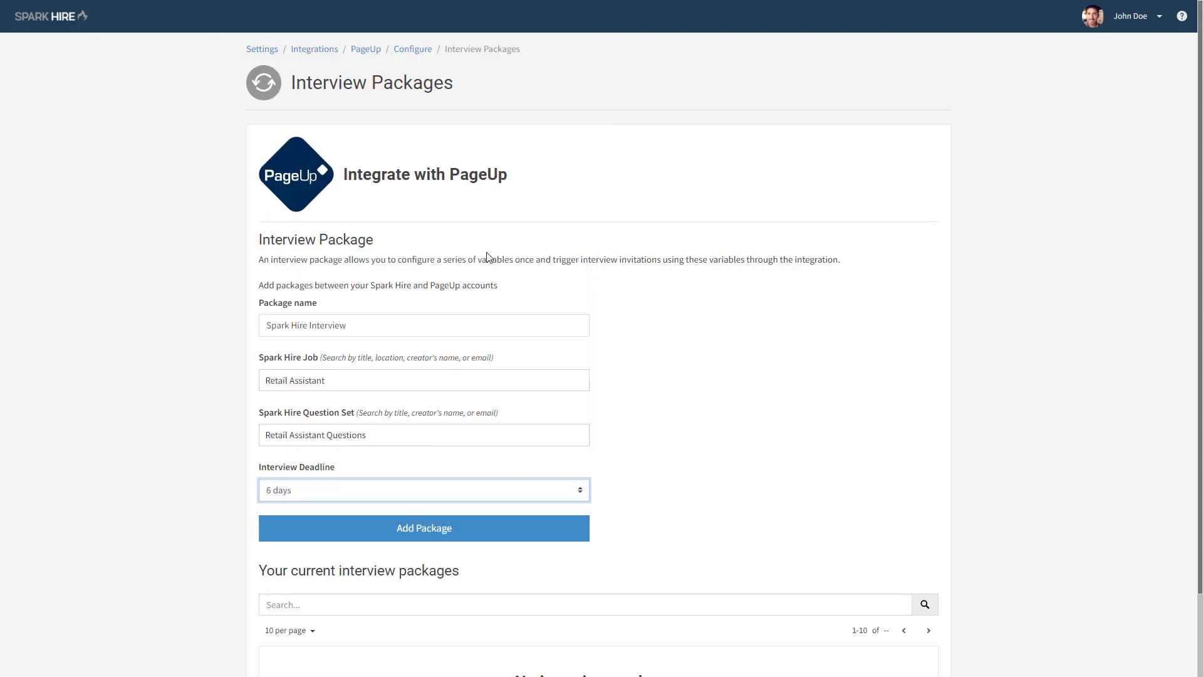
pyautogui.click(452, 529)
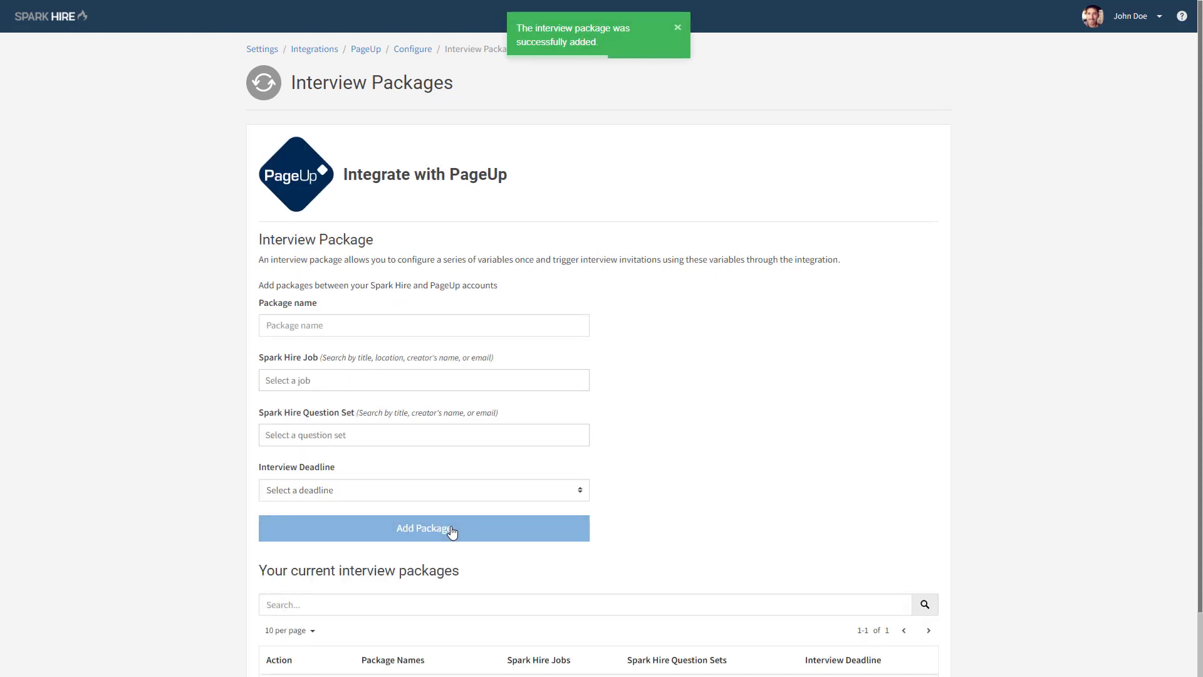
pyautogui.scroll(-1, 363, 642)
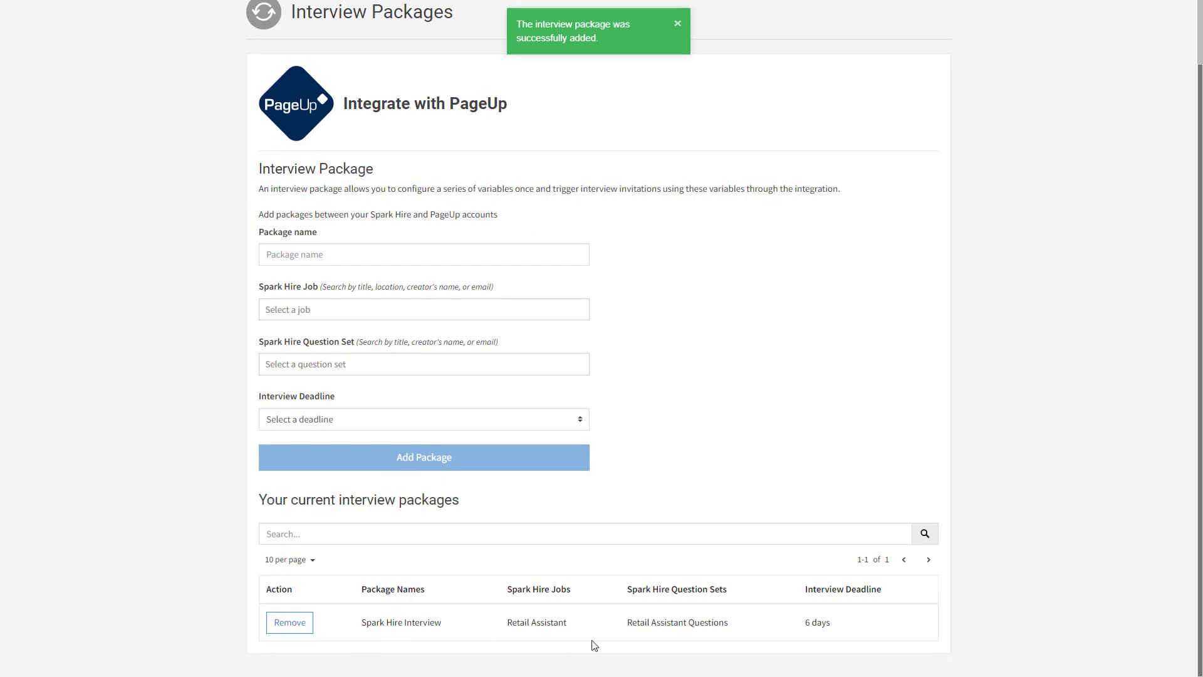
pyautogui.scroll(1, 837, 647)
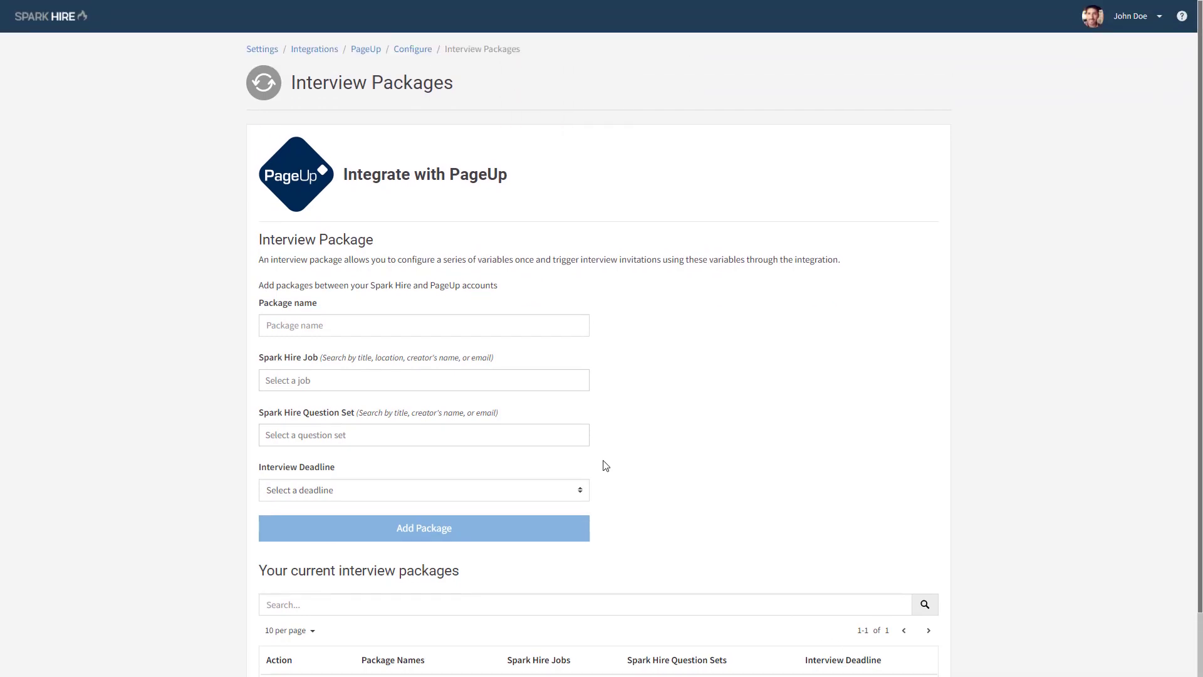
# - In the integration's user management, link the third listed Spark Hire user to their PageUp e-mail address
pyautogui.click(413, 50)
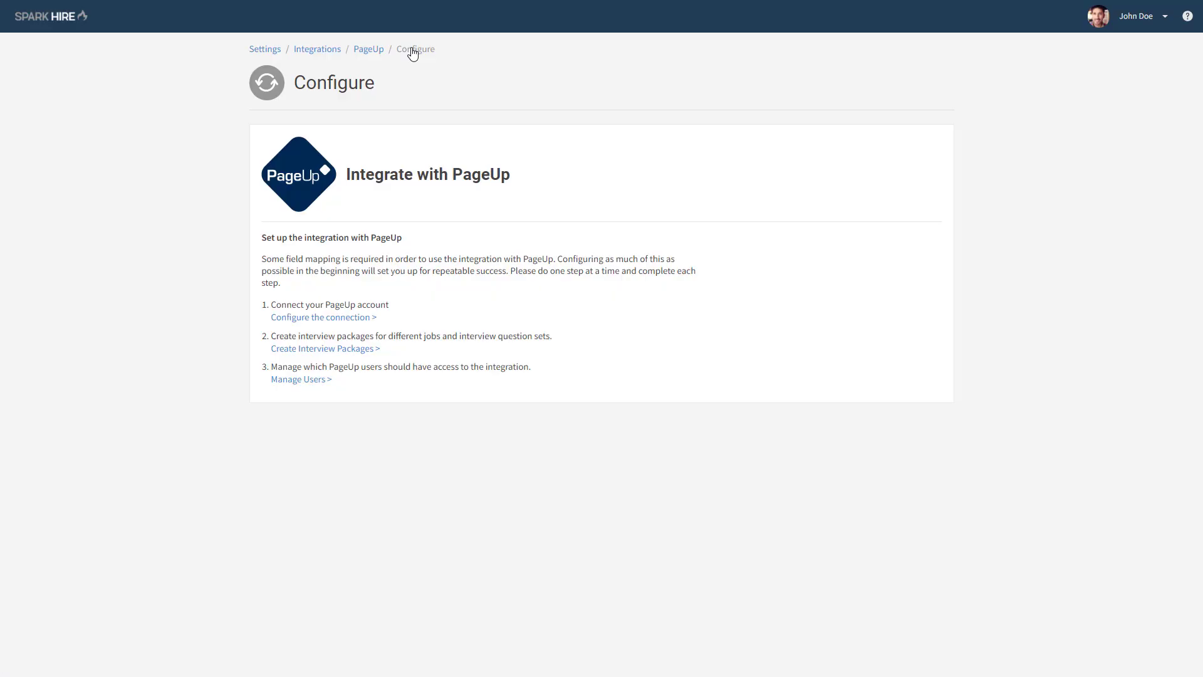
pyautogui.click(325, 381)
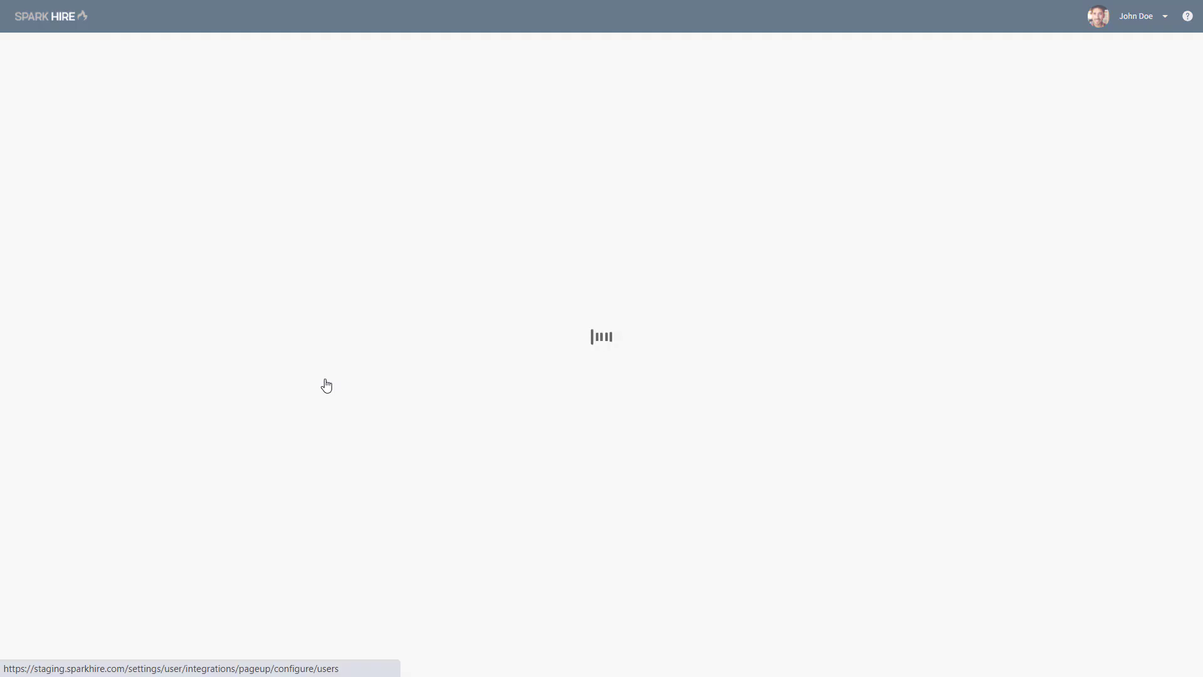
pyautogui.click(364, 336)
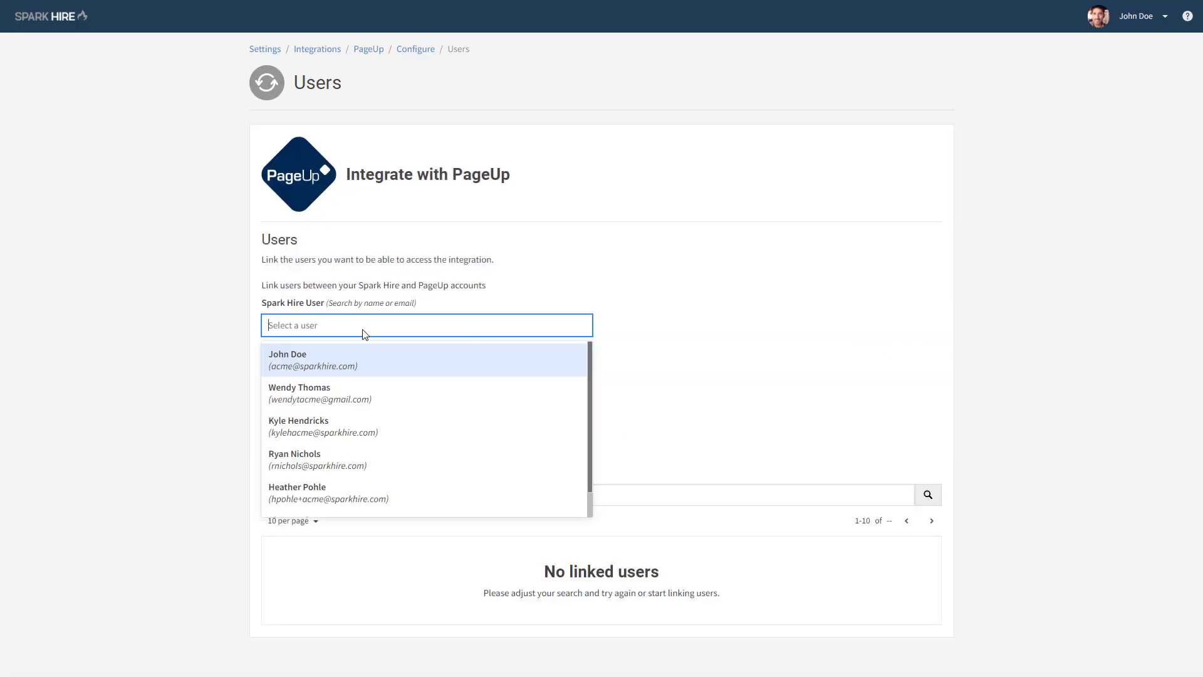
pyautogui.click(359, 427)
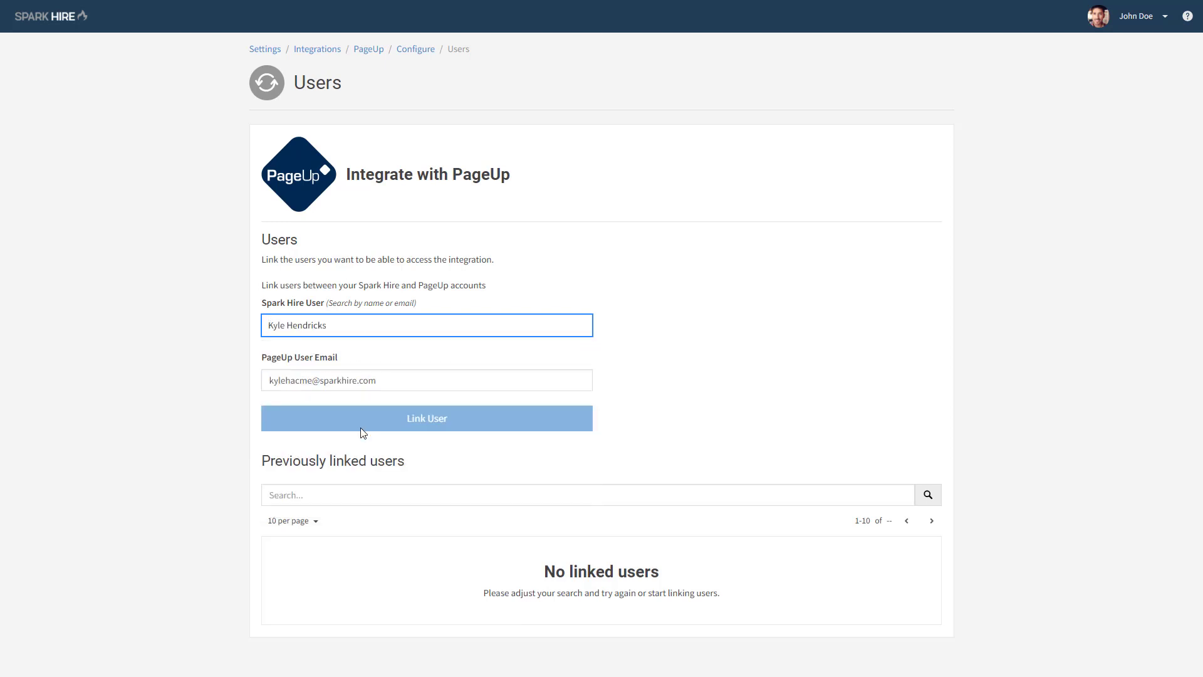
pyautogui.click(392, 387)
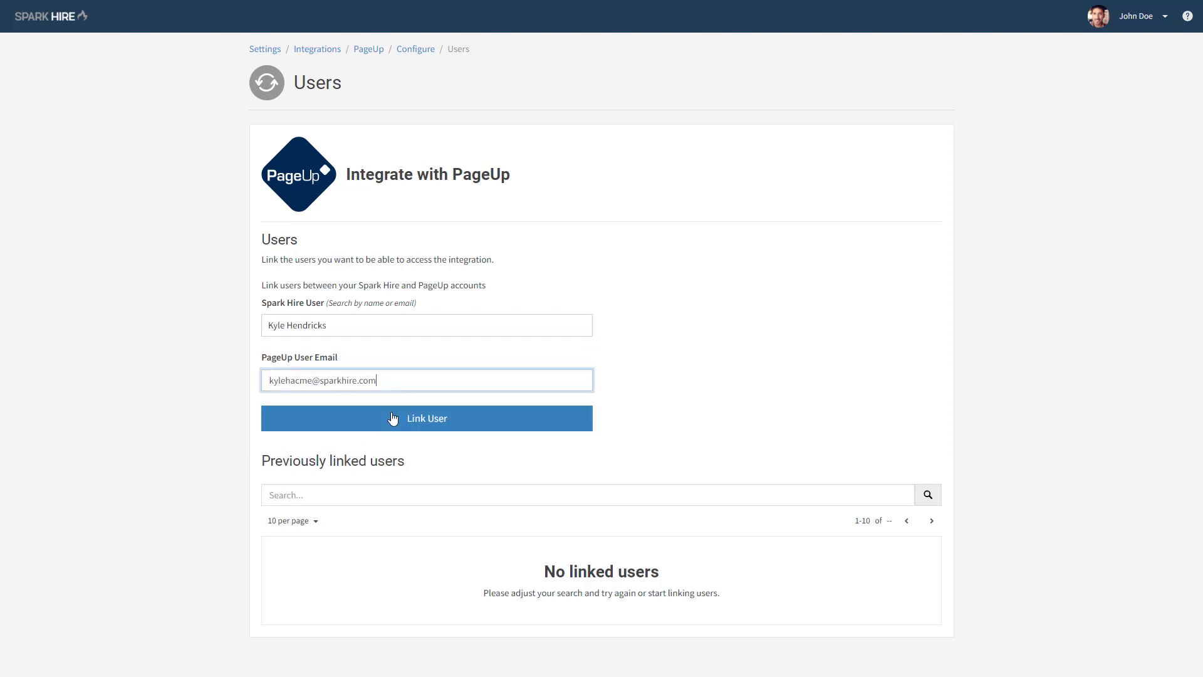
pyautogui.click(393, 418)
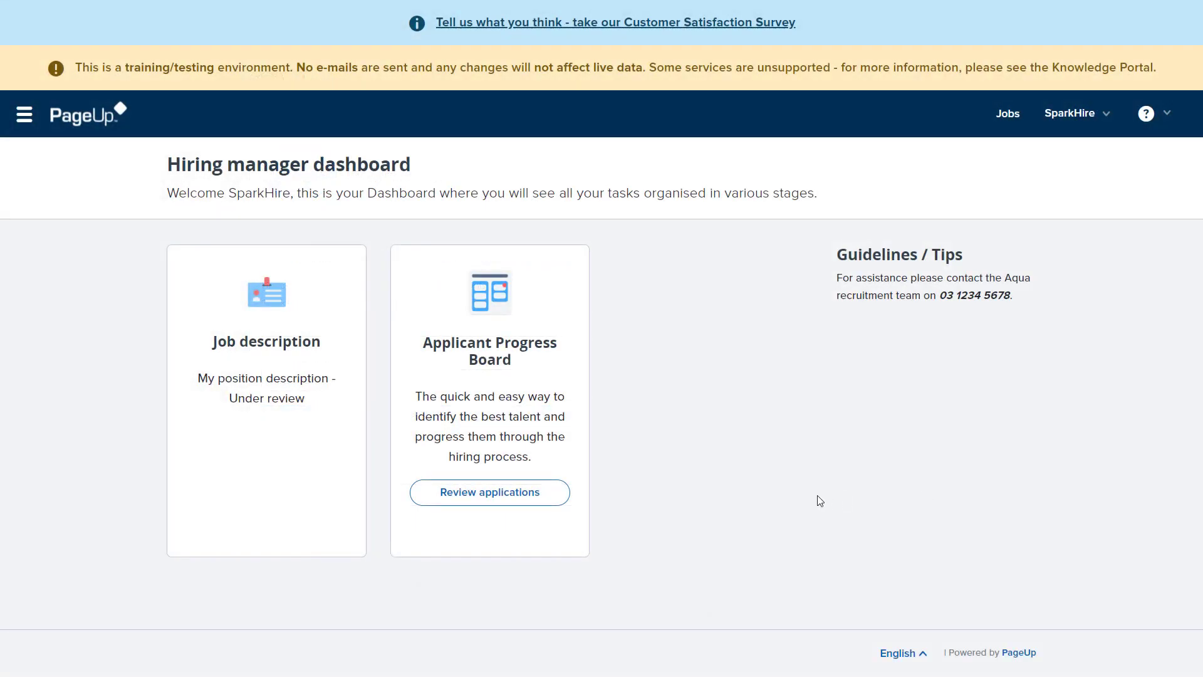
# - Switch to PageUp and open the application management list for the Retail Assistant job from the Applicant Progress Board
pyautogui.click(537, 495)
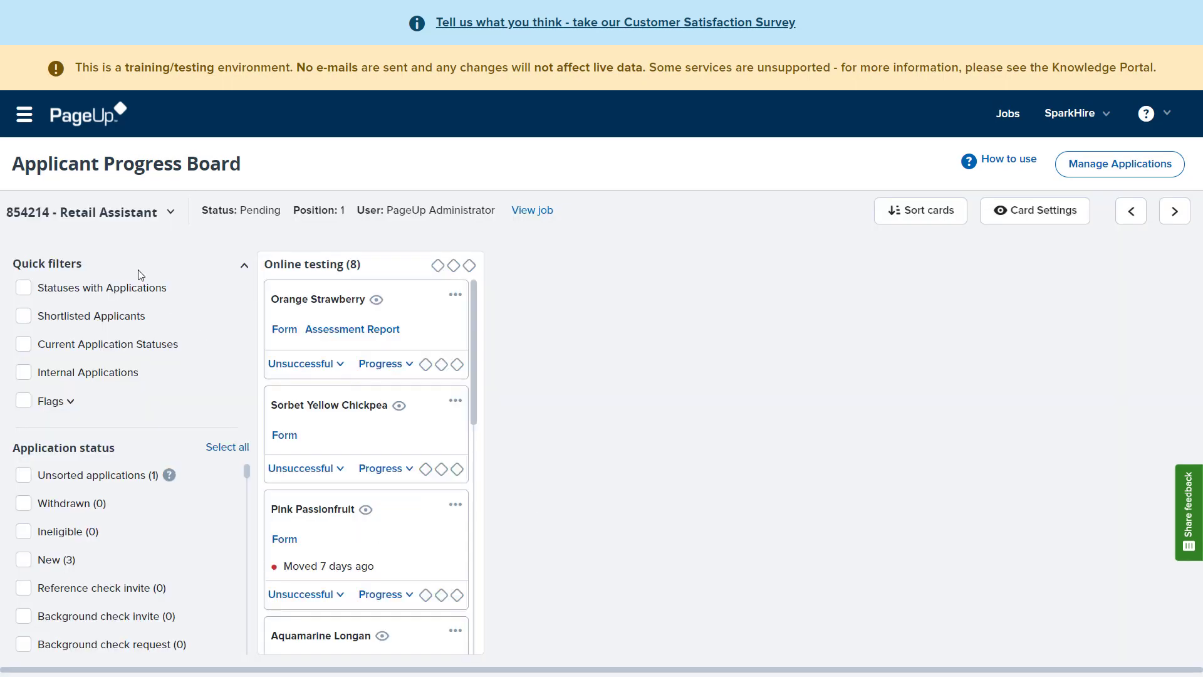
pyautogui.click(1166, 170)
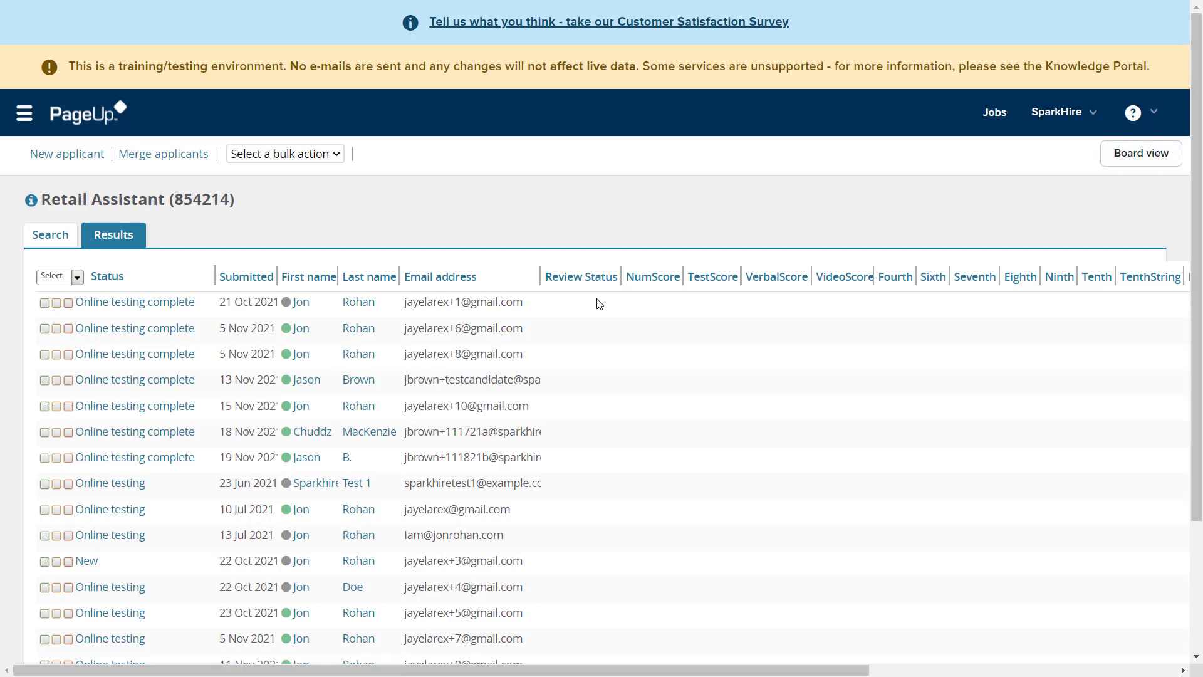
pyautogui.scroll(-3, 250, 370)
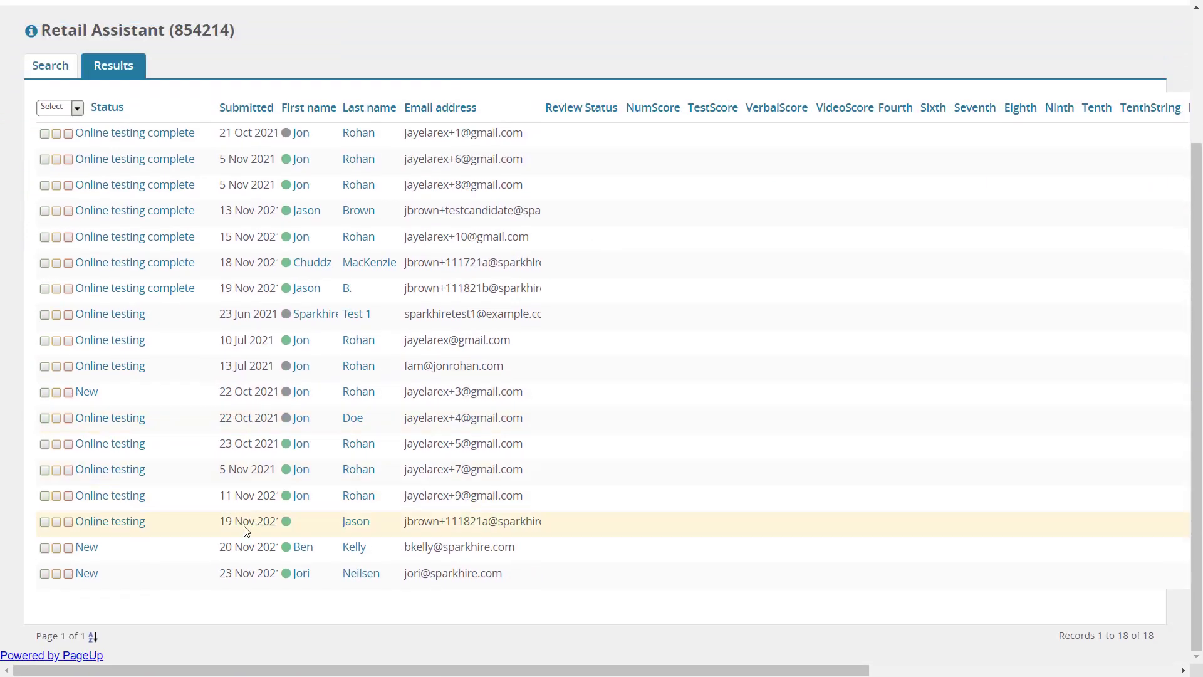
# - Choose Online testing as the new application status for the last applicant in the list and proceed to confirmation
pyautogui.click(88, 574)
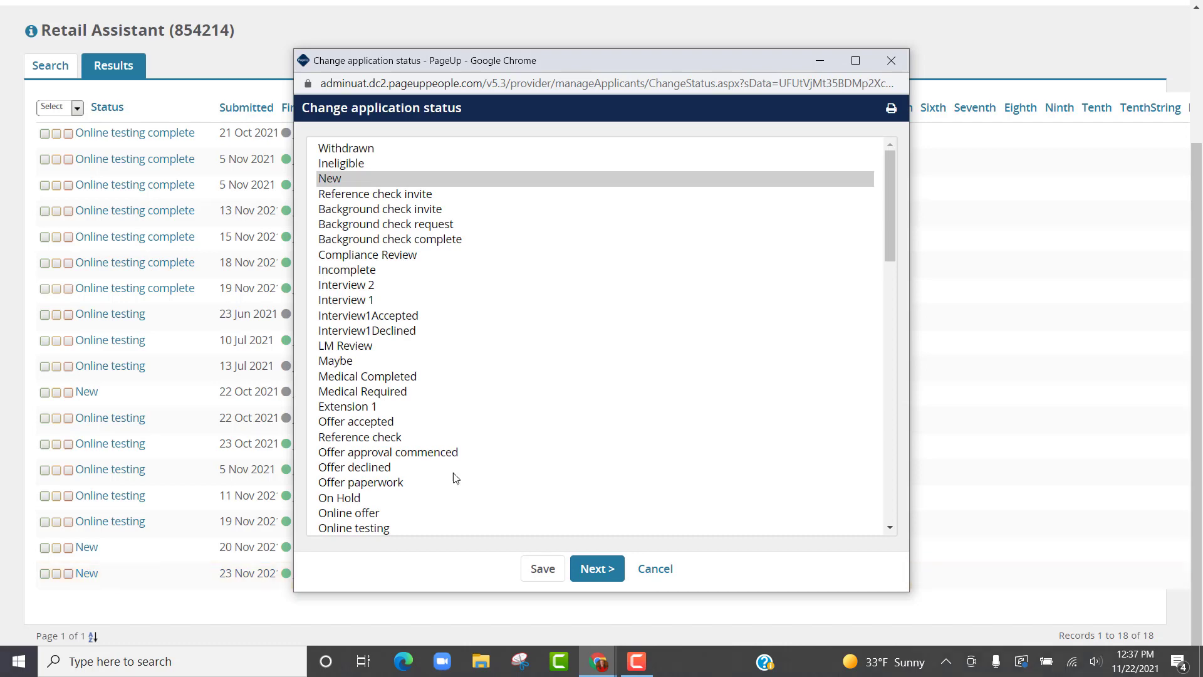
pyautogui.scroll(-3, 456, 479)
pyautogui.click(352, 372)
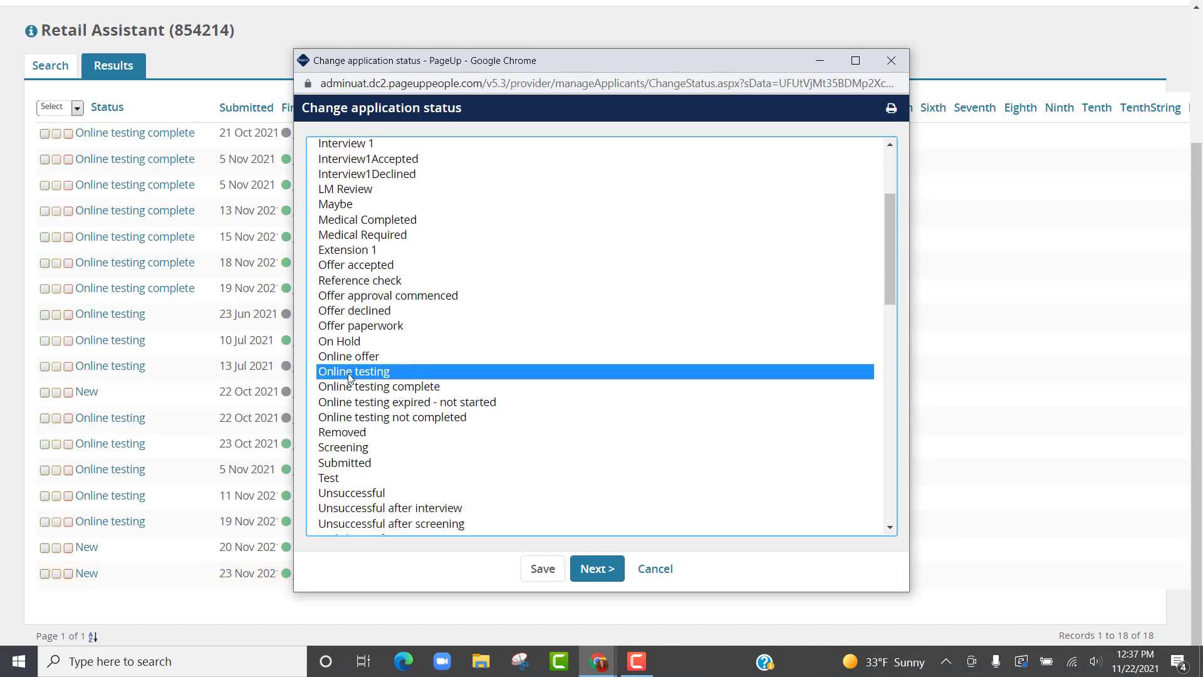
pyautogui.click(596, 573)
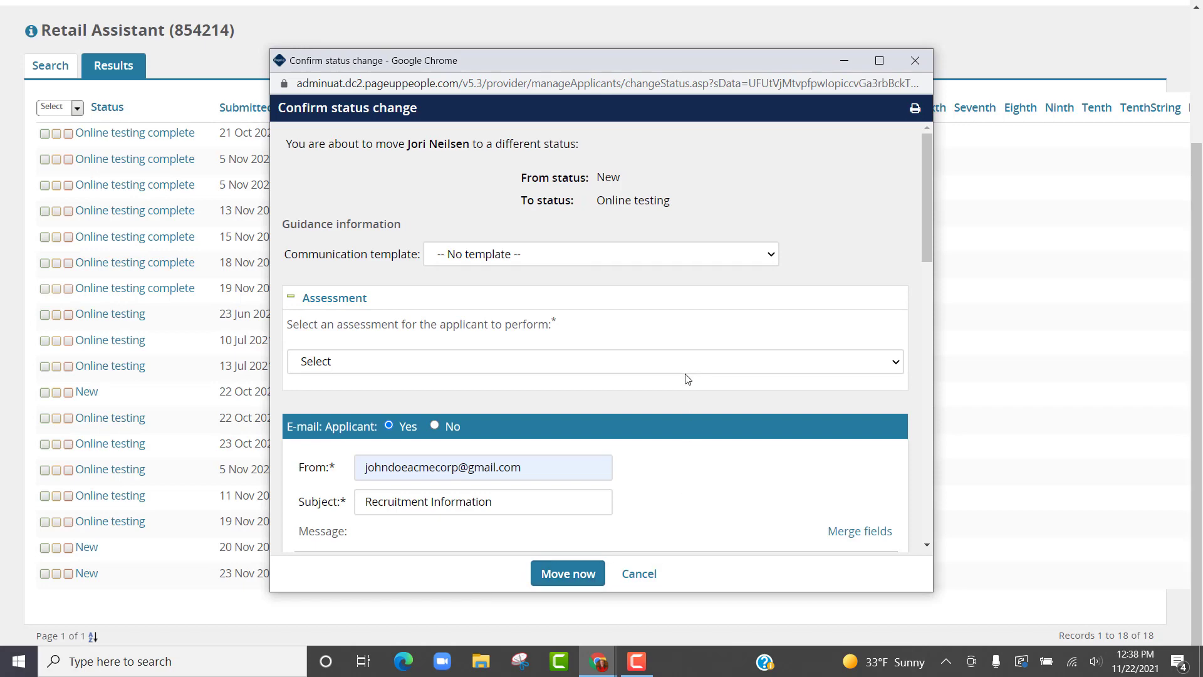
# - Assign the Spark Hire Interview assessment to the applicant and confirm the move to the new status
pyautogui.click(685, 374)
pyautogui.scroll(-5, 648, 336)
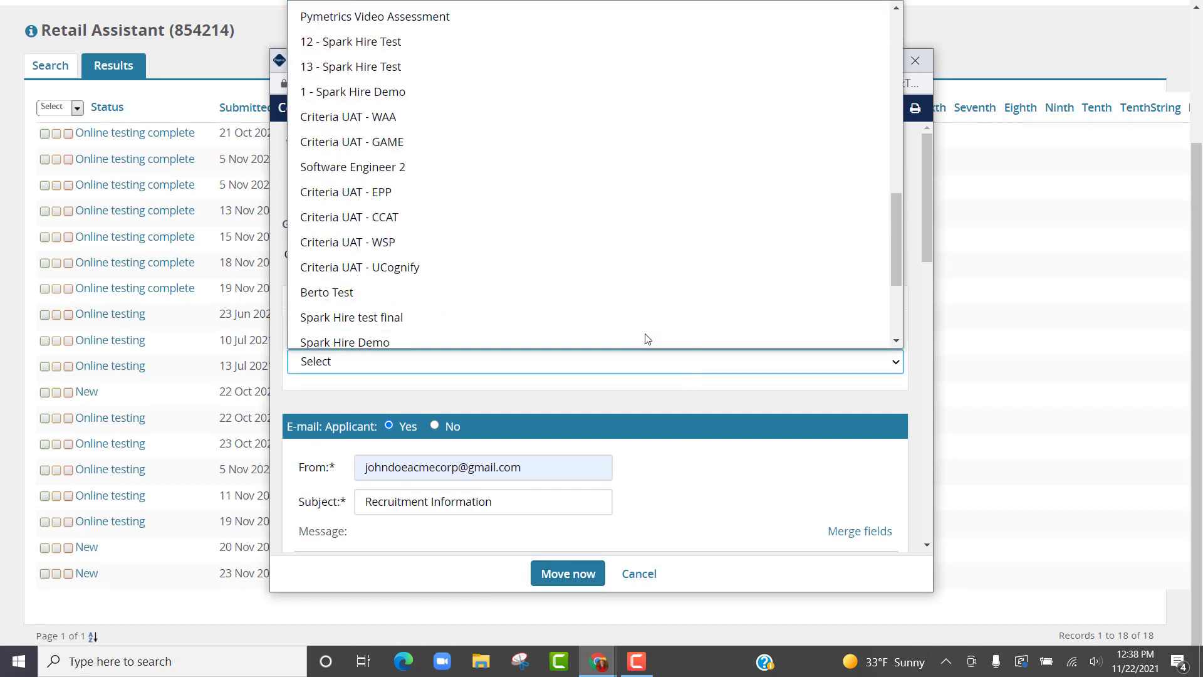
pyautogui.scroll(-3, 647, 339)
pyautogui.click(417, 336)
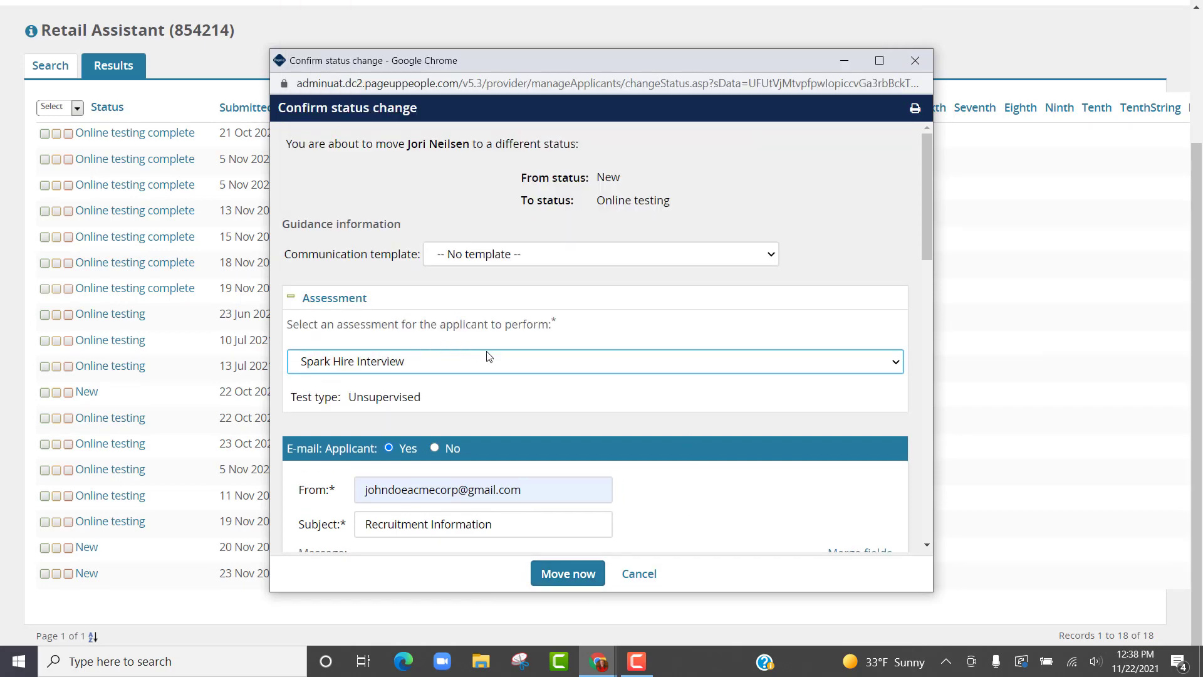
pyautogui.click(572, 576)
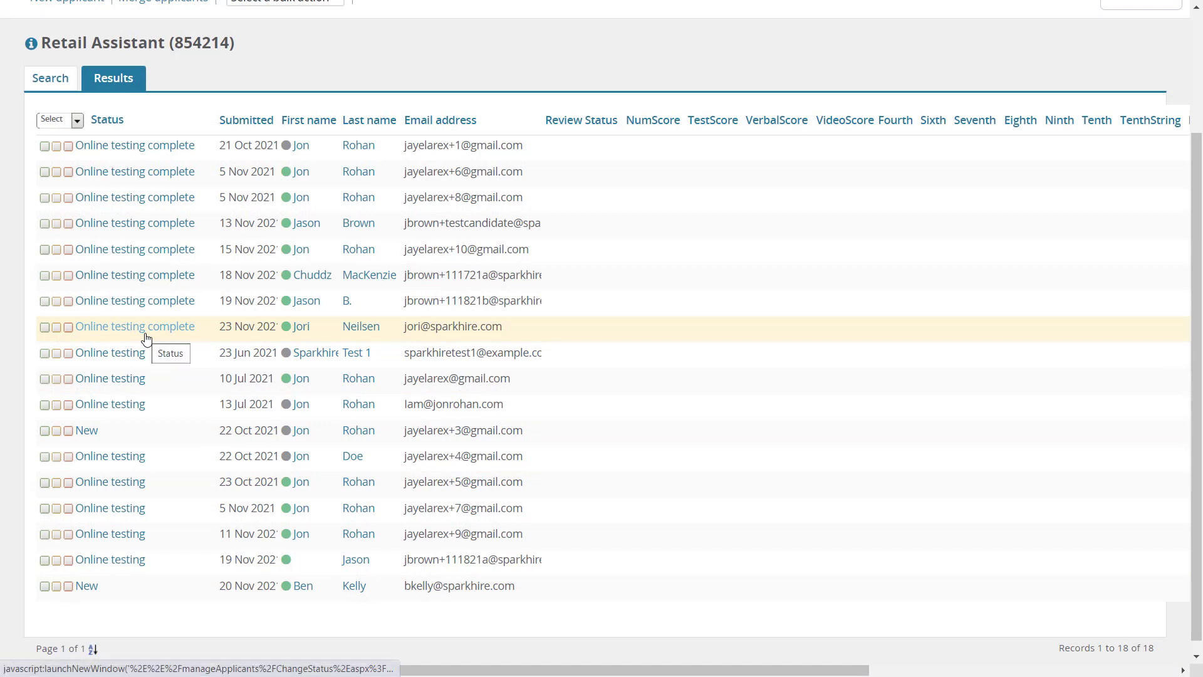
# - View the Spark Hire assessment in the same applicant's history and open its interview link to watch the interview
pyautogui.click(304, 332)
pyautogui.click(292, 400)
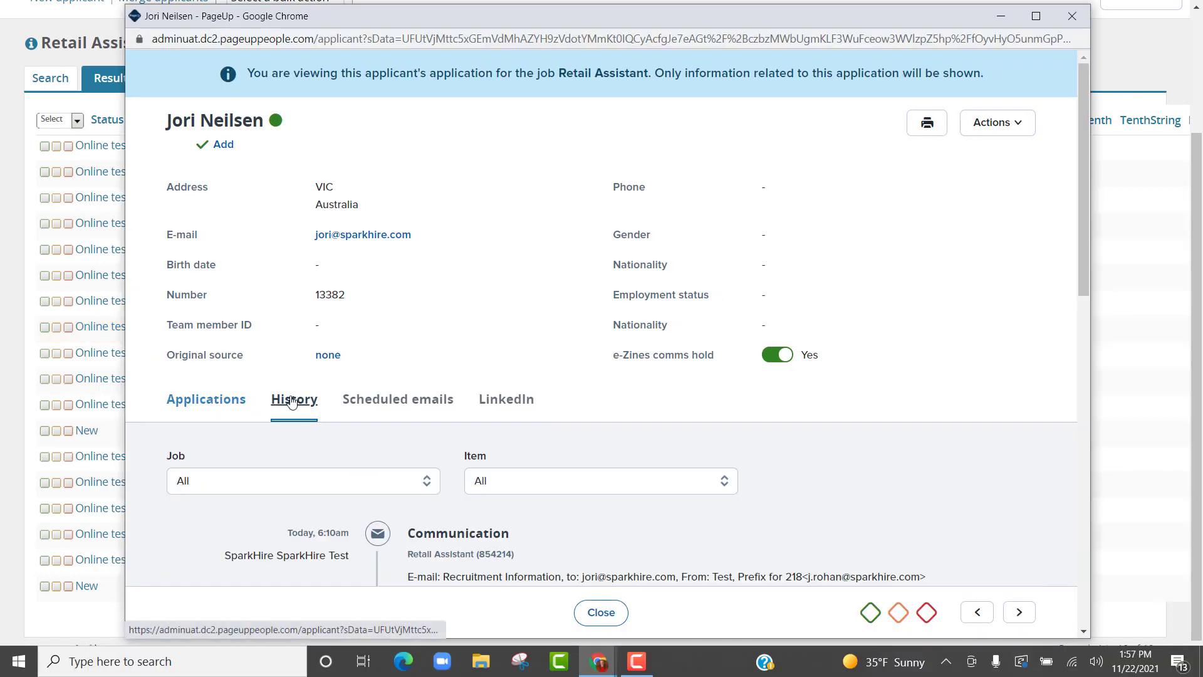
pyautogui.scroll(-5, 636, 475)
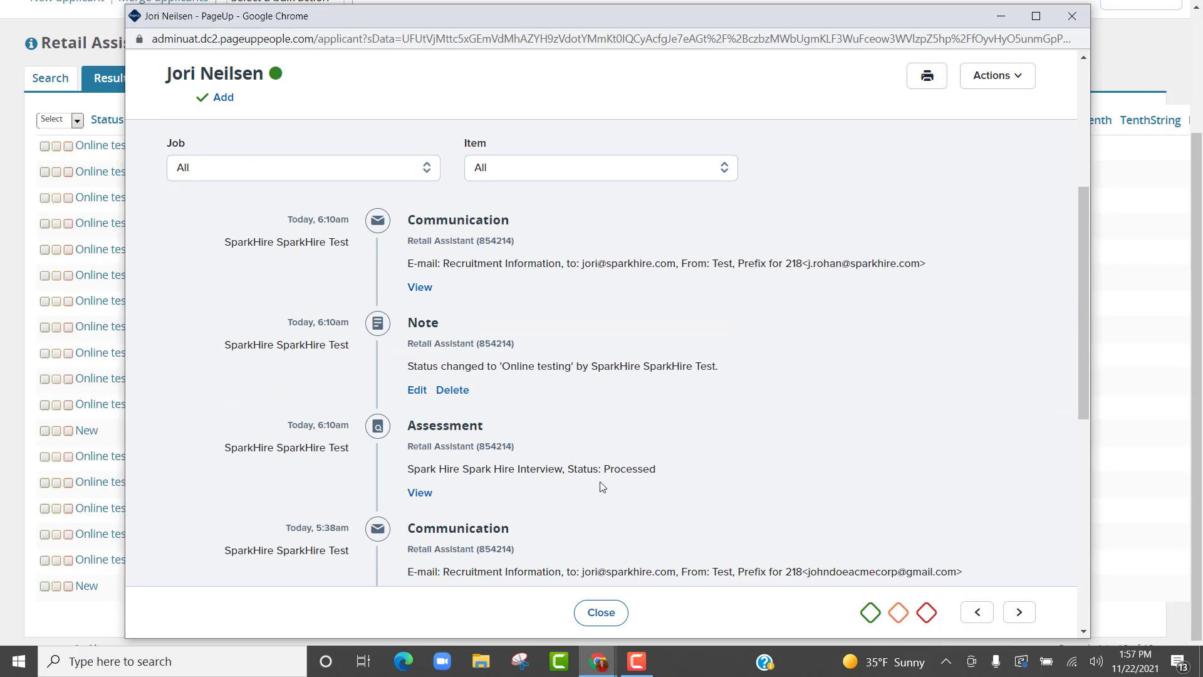
pyautogui.click(420, 493)
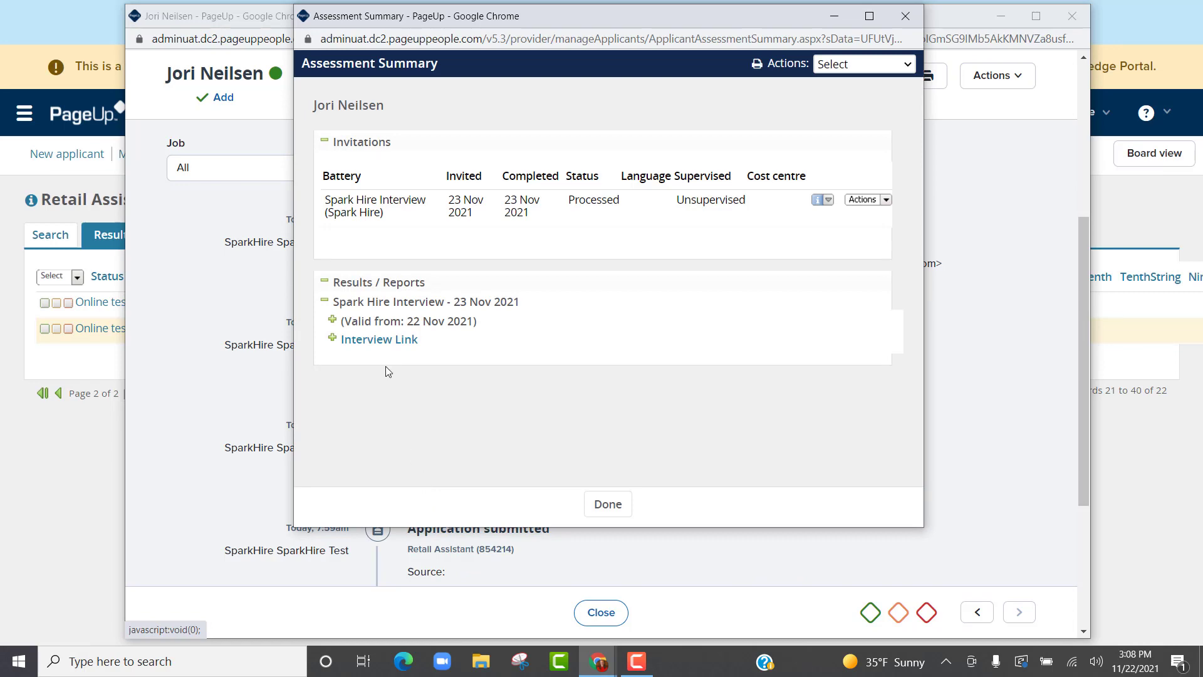
pyautogui.click(388, 341)
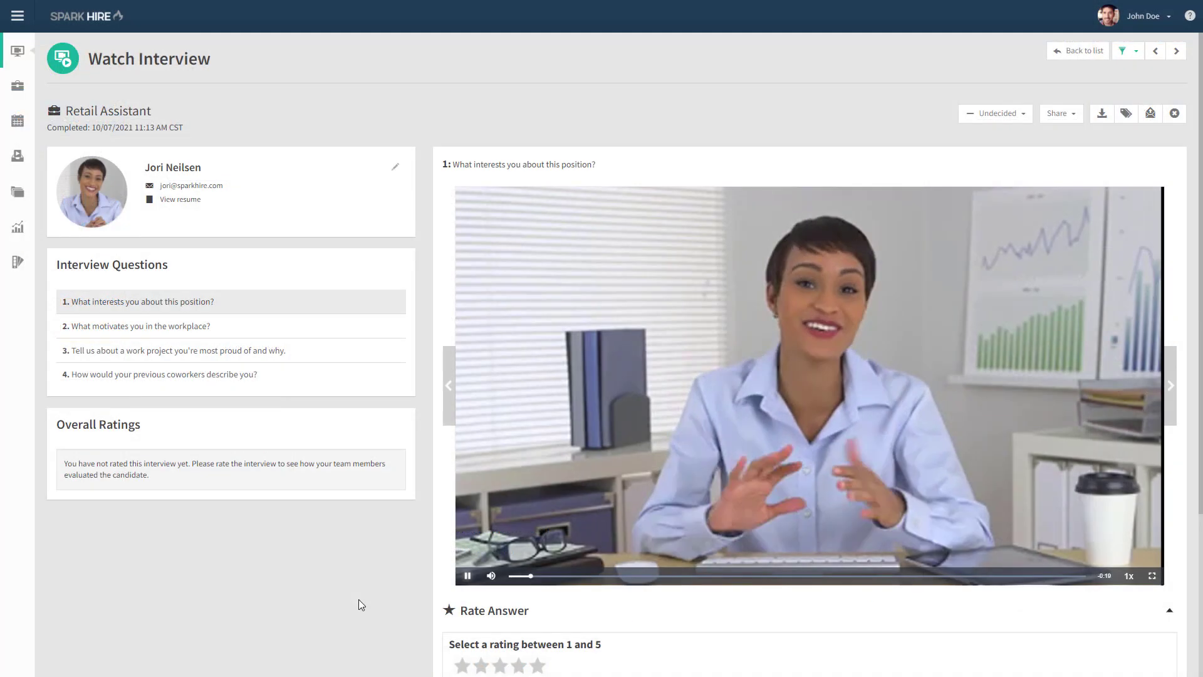